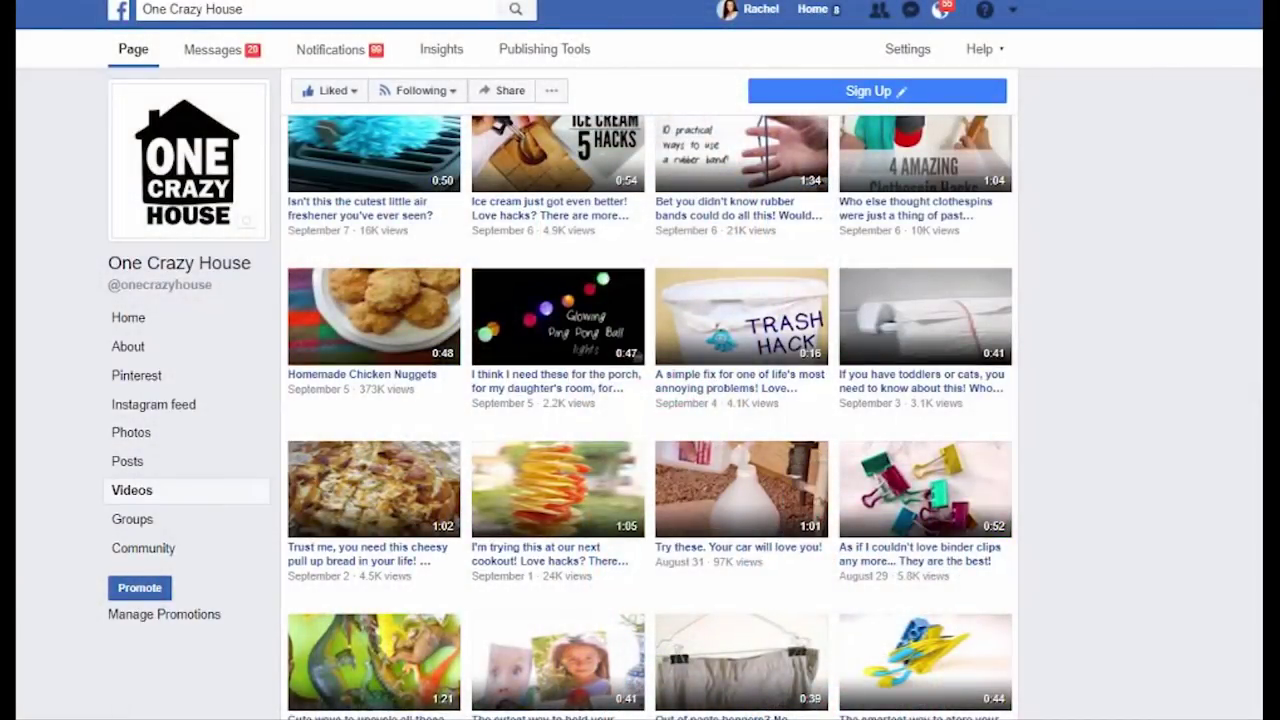
Show the One Crazy House page's Videos tab with its Featured Video playing.
right_click(128, 50)
click(205, 64)
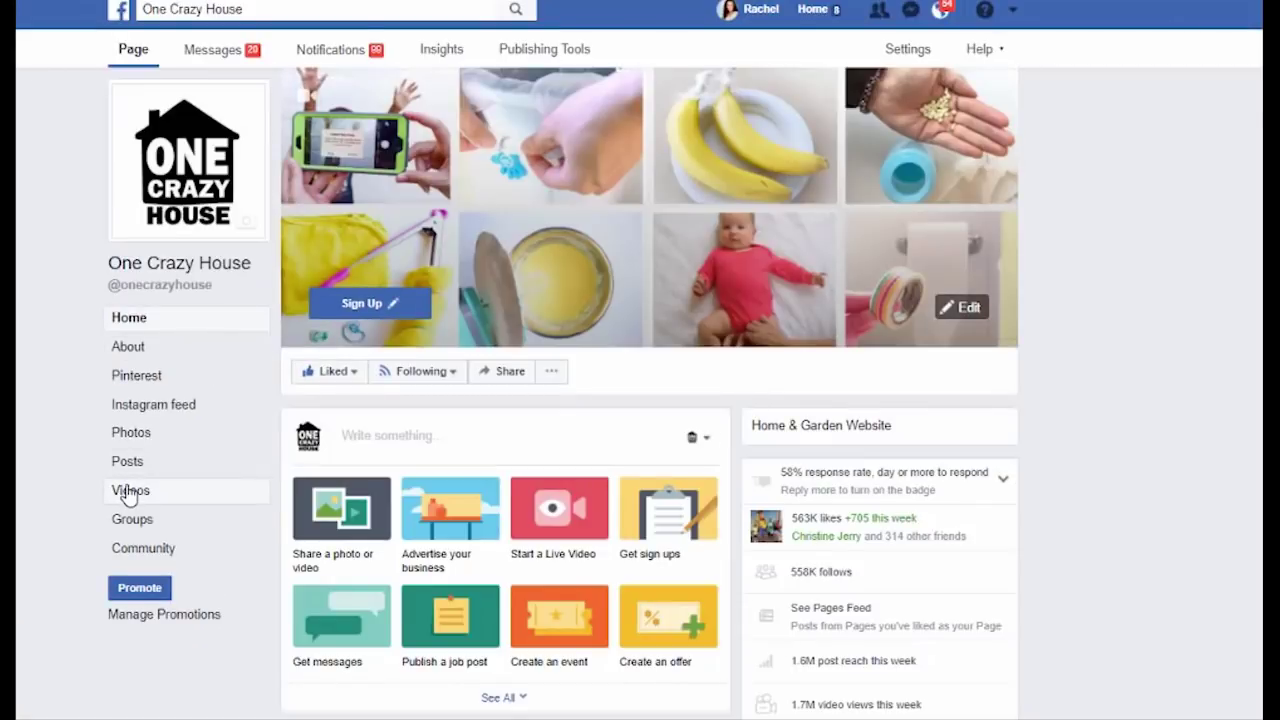
click(129, 491)
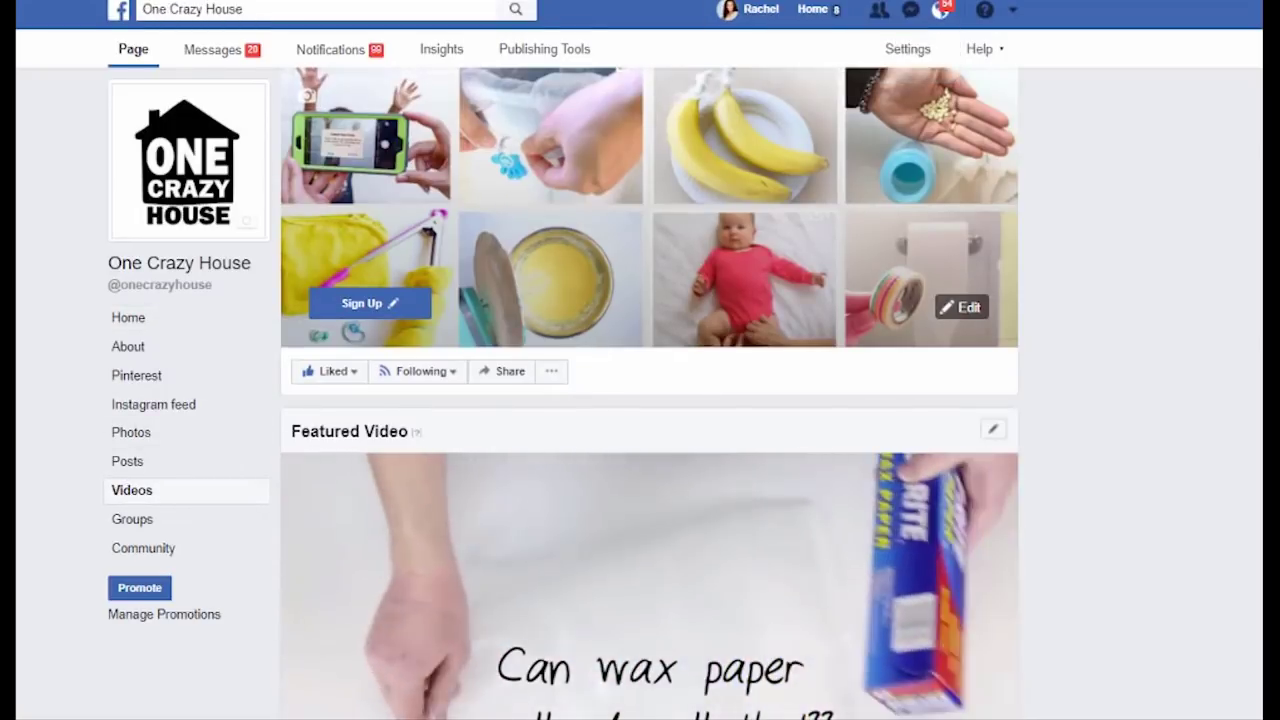
Scroll down through the One Crazy House Facebook video grid.
scroll(700, 215, down, 10)
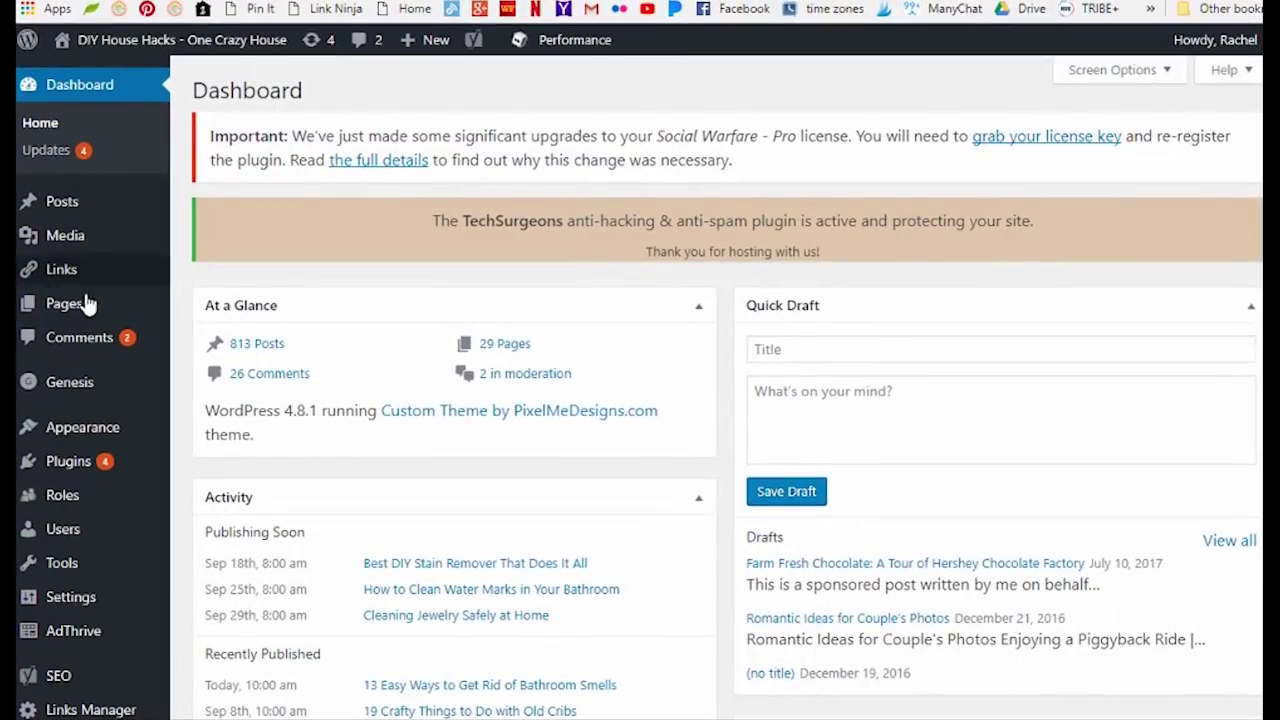
Search the blog posts for 'car cleaning' and open 'Genius Car Cleaning Tips' in the editor.
click(62, 205)
click(1040, 320)
text(car cleaning)
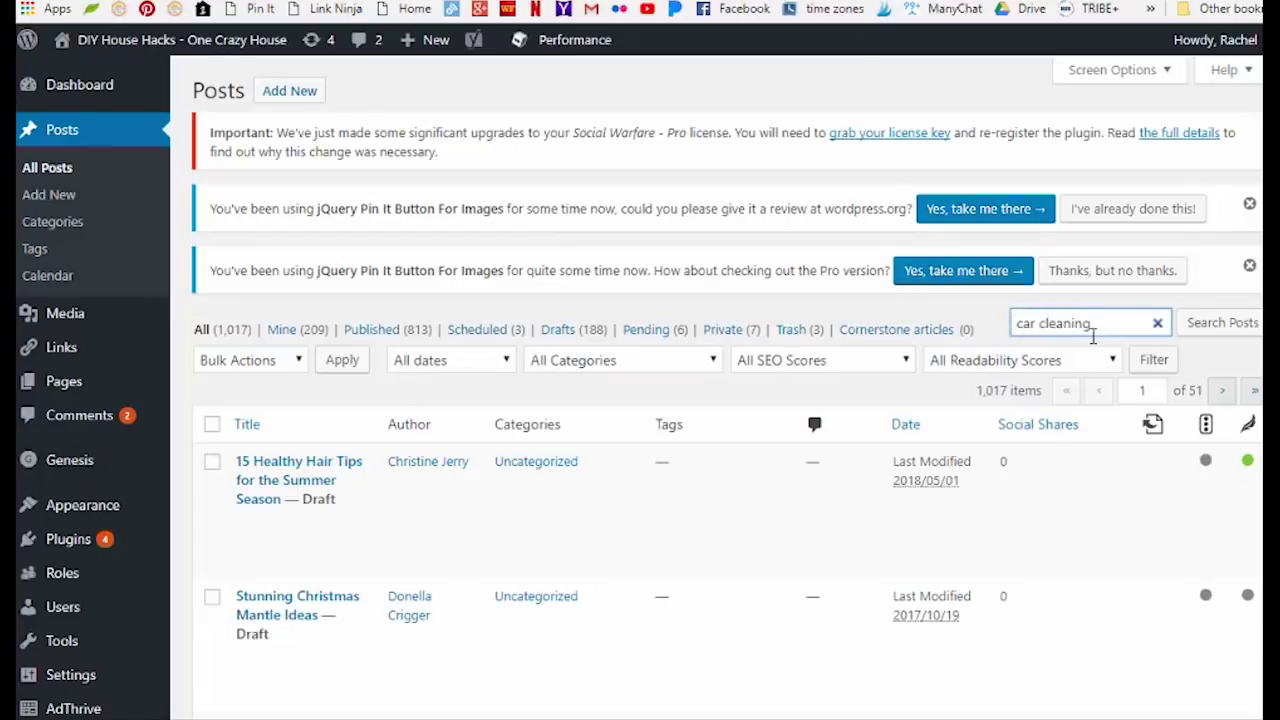
key(Return)
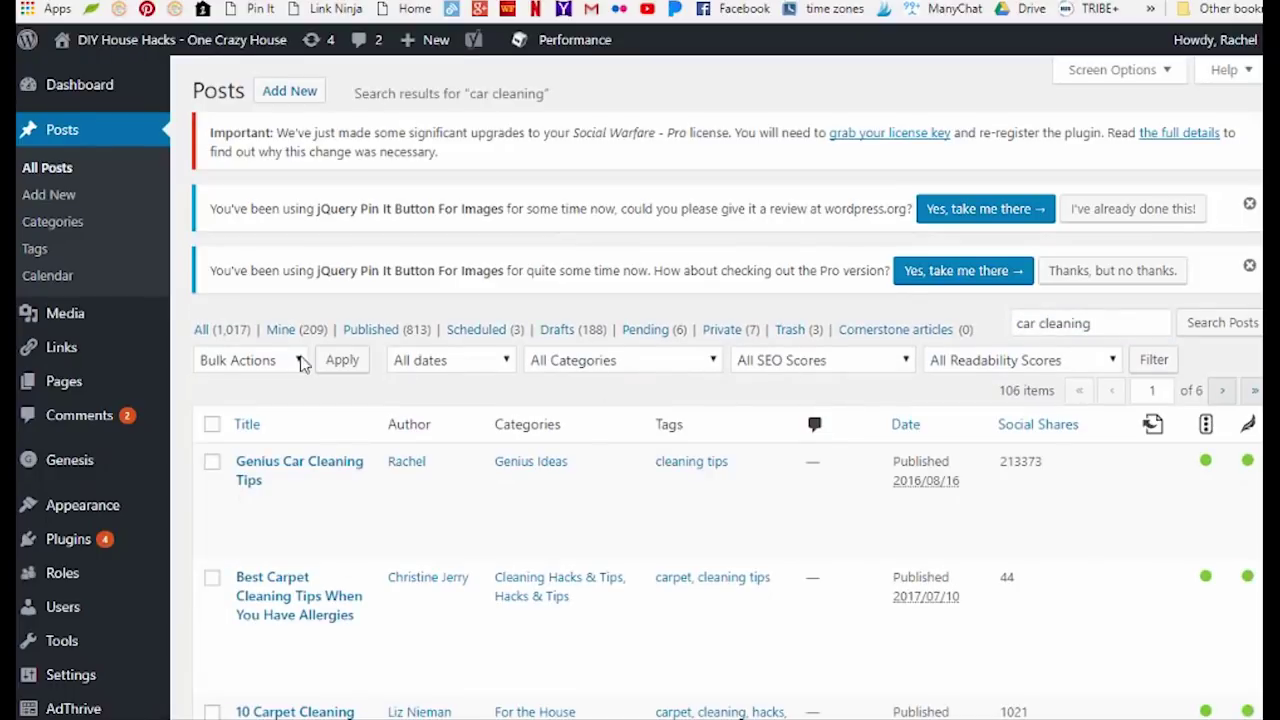
scroll(329, 366, down, 1)
scroll(335, 366, down, 1)
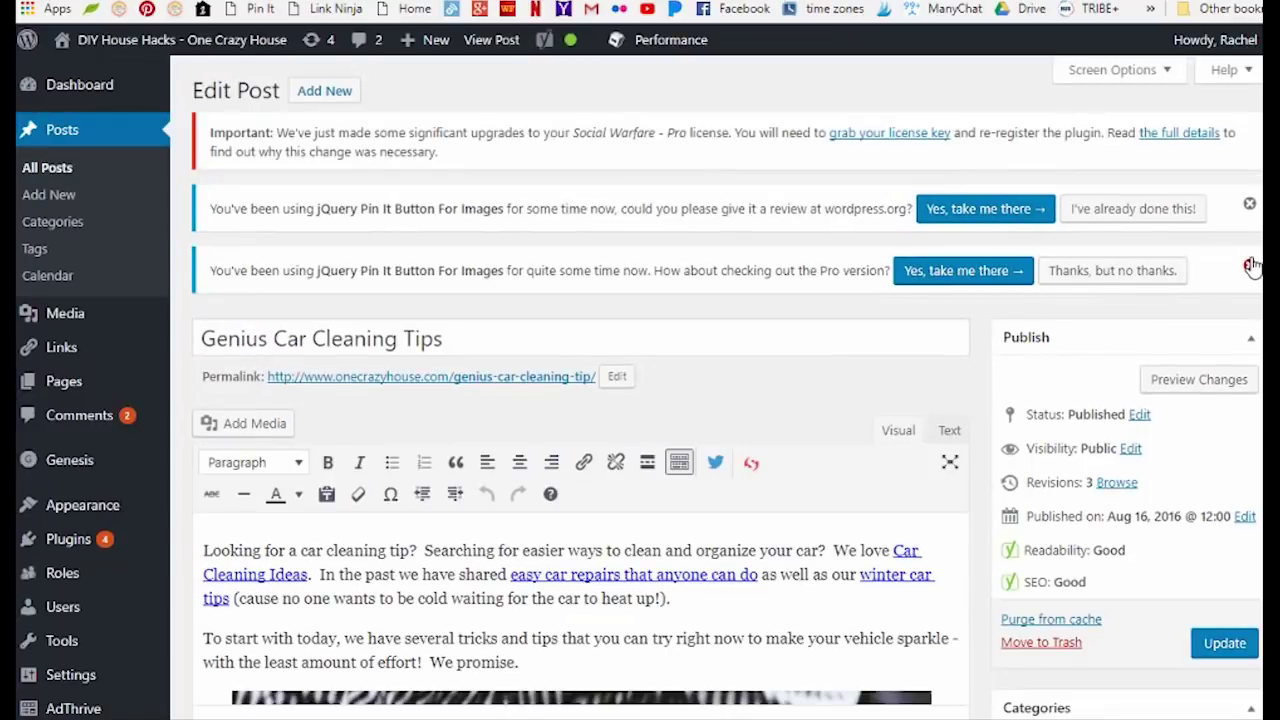
Dismiss both jQuery Pin It plugin notices and look through the post content.
click(1250, 265)
click(1249, 207)
scroll(630, 300, down, 2)
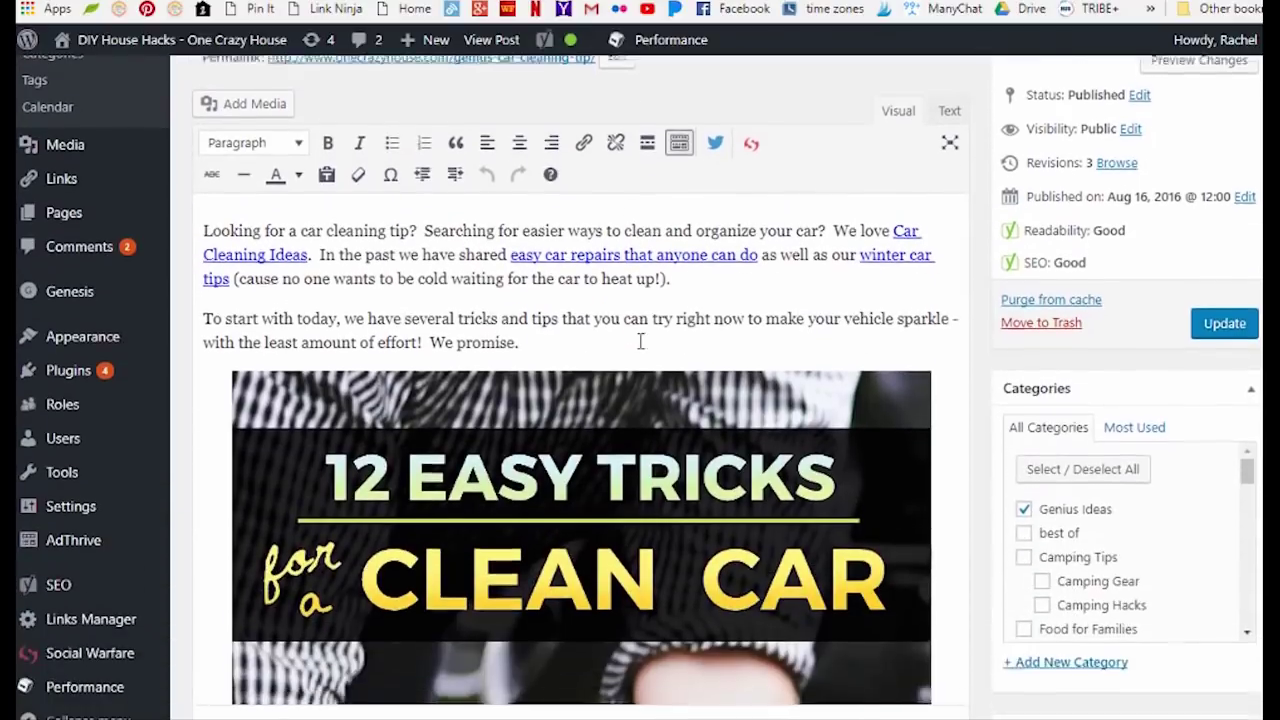
scroll(640, 140, down, 2)
scroll(665, 352, down, 10)
scroll(665, 352, down, 5)
scroll(665, 352, up, 10)
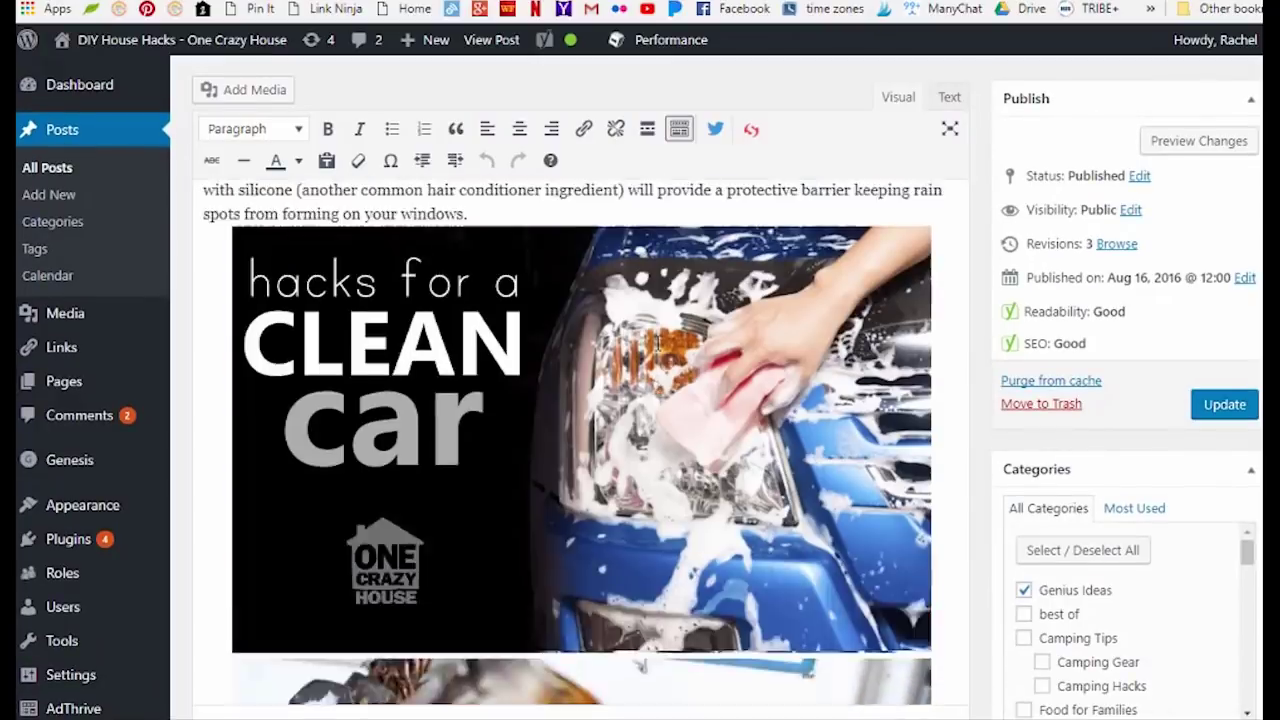
scroll(665, 352, up, 4)
scroll(665, 352, up, 1)
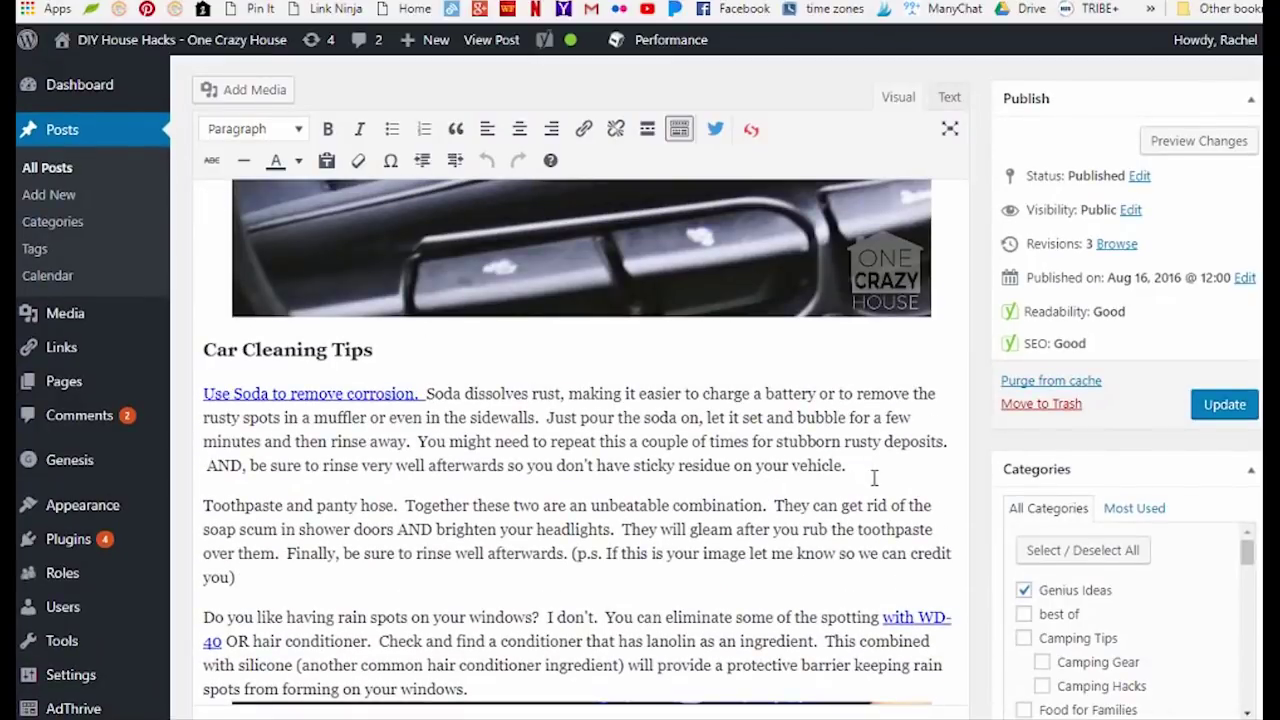
scroll(873, 478, down, 2)
scroll(873, 478, down, 5)
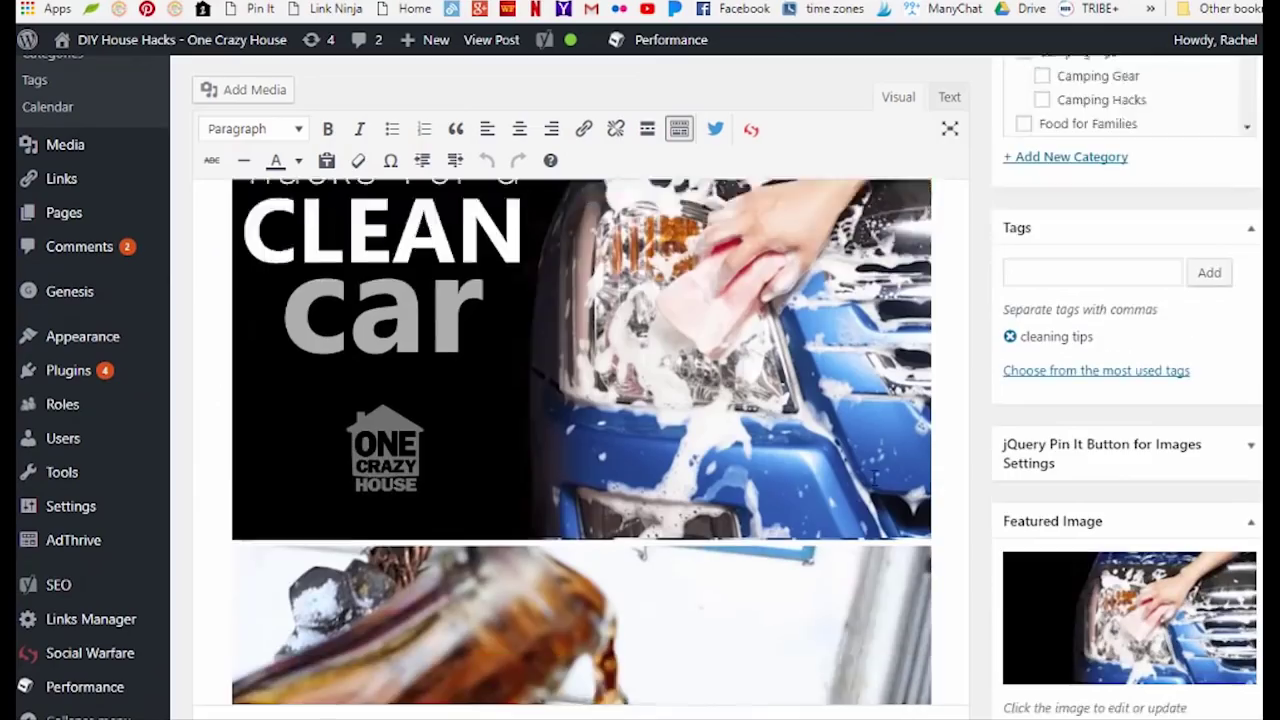
scroll(873, 478, down, 5)
scroll(873, 478, down, 5)
scroll(864, 437, down, 4)
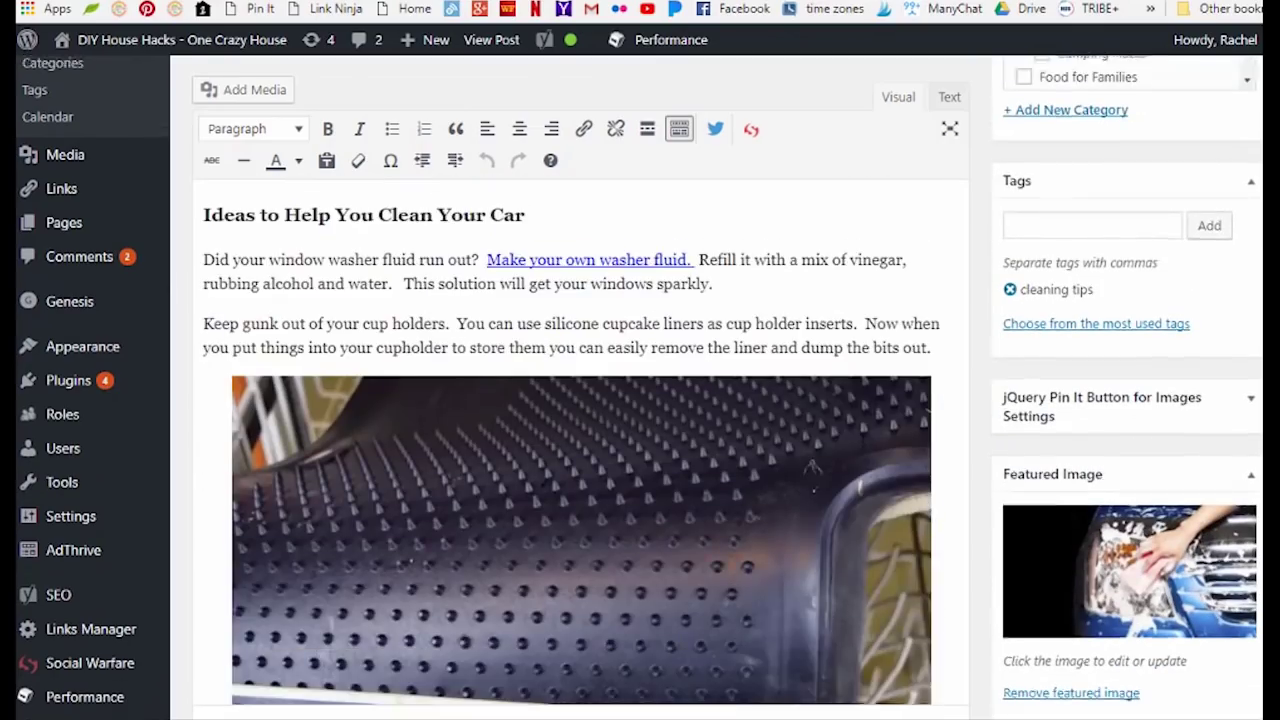
scroll(864, 437, up, 2)
scroll(864, 437, down, 5)
scroll(864, 437, down, 5)
scroll(864, 437, down, 3)
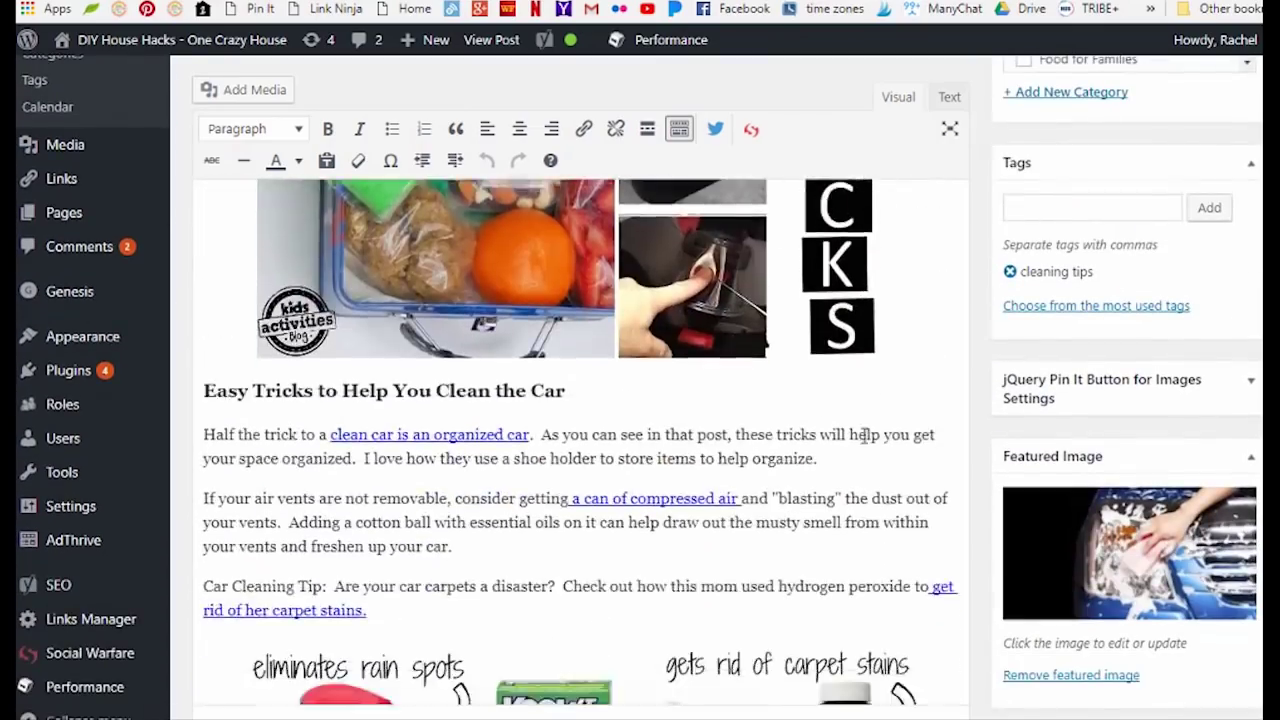
scroll(864, 437, up, 5)
scroll(864, 437, up, 2)
scroll(864, 437, up, 5)
scroll(864, 437, up, 4)
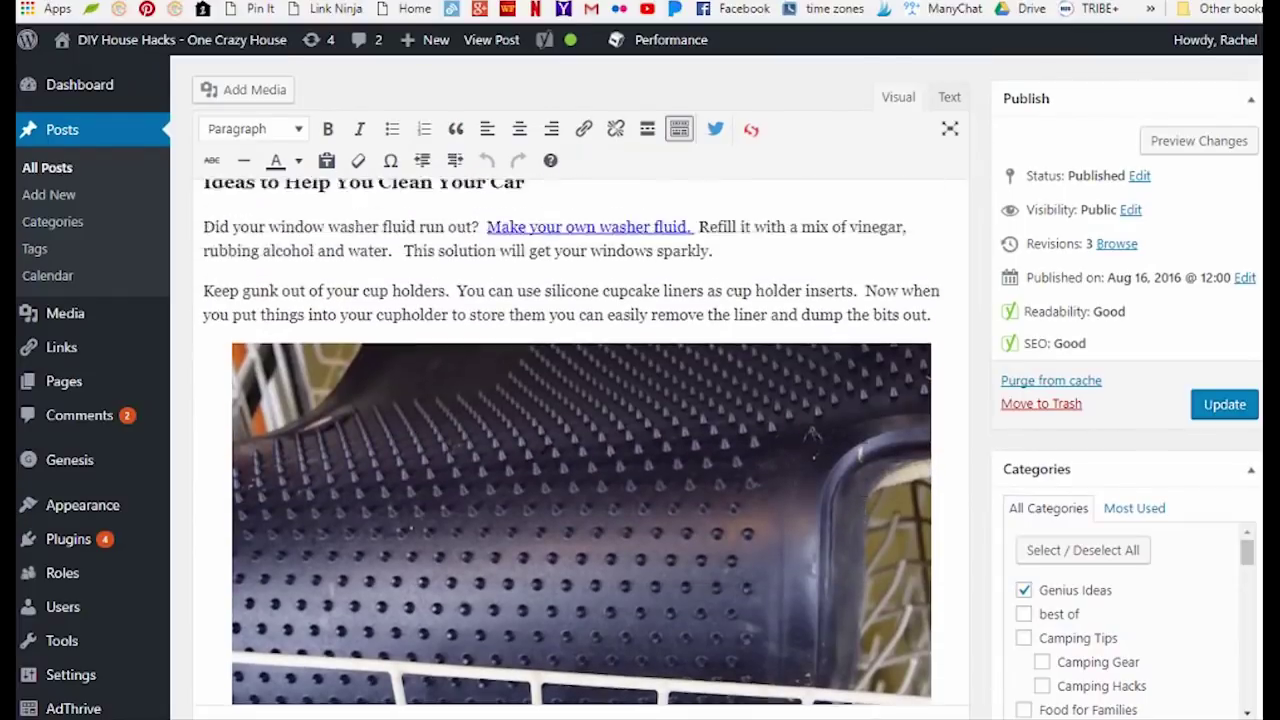
scroll(864, 437, down, 5)
scroll(864, 437, down, 10)
scroll(864, 437, down, 5)
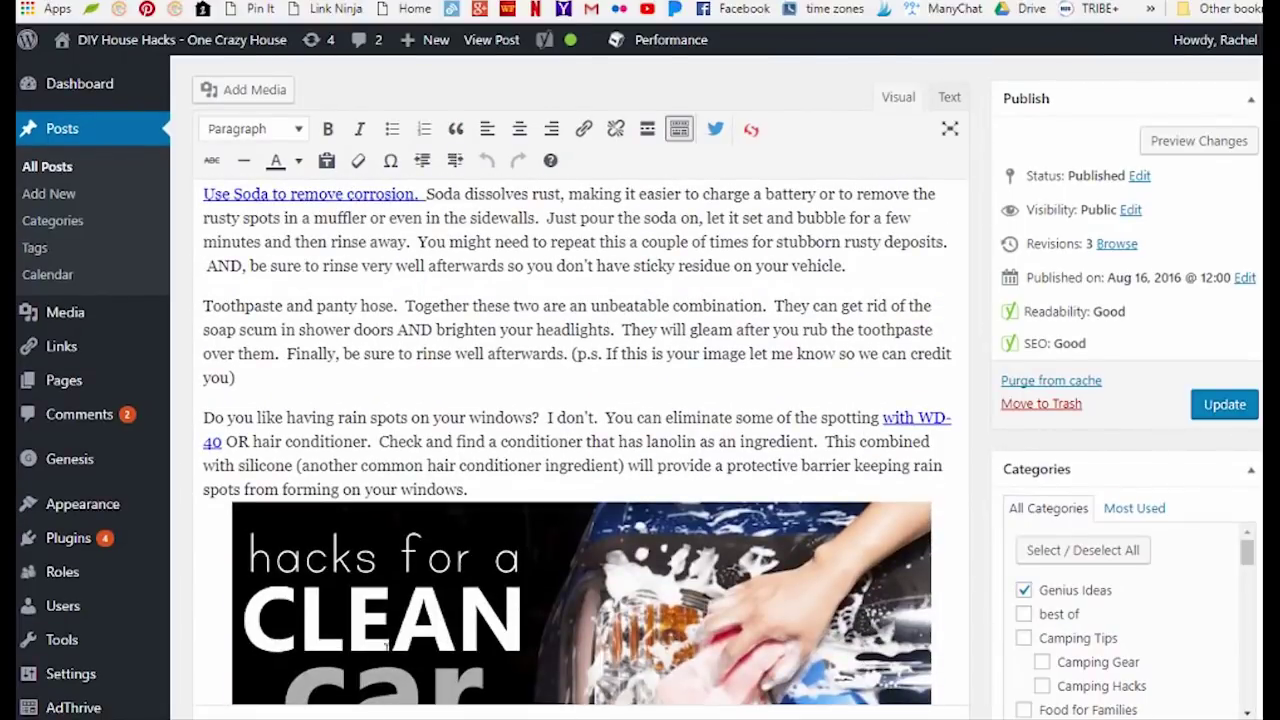
Move the CLEAN car image up and add a blank paragraph after the rain-spots tip.
drag(386, 645, 270, 355)
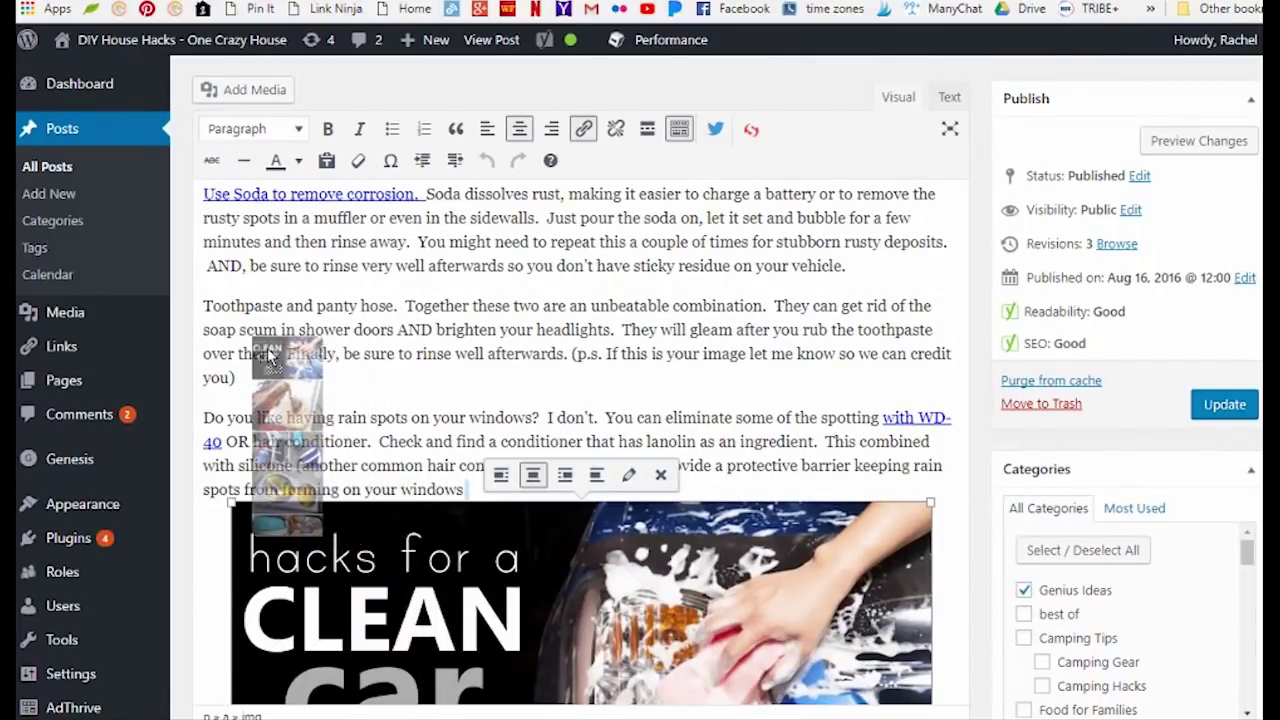
drag(270, 355, 268, 392)
scroll(580, 440, down, 5)
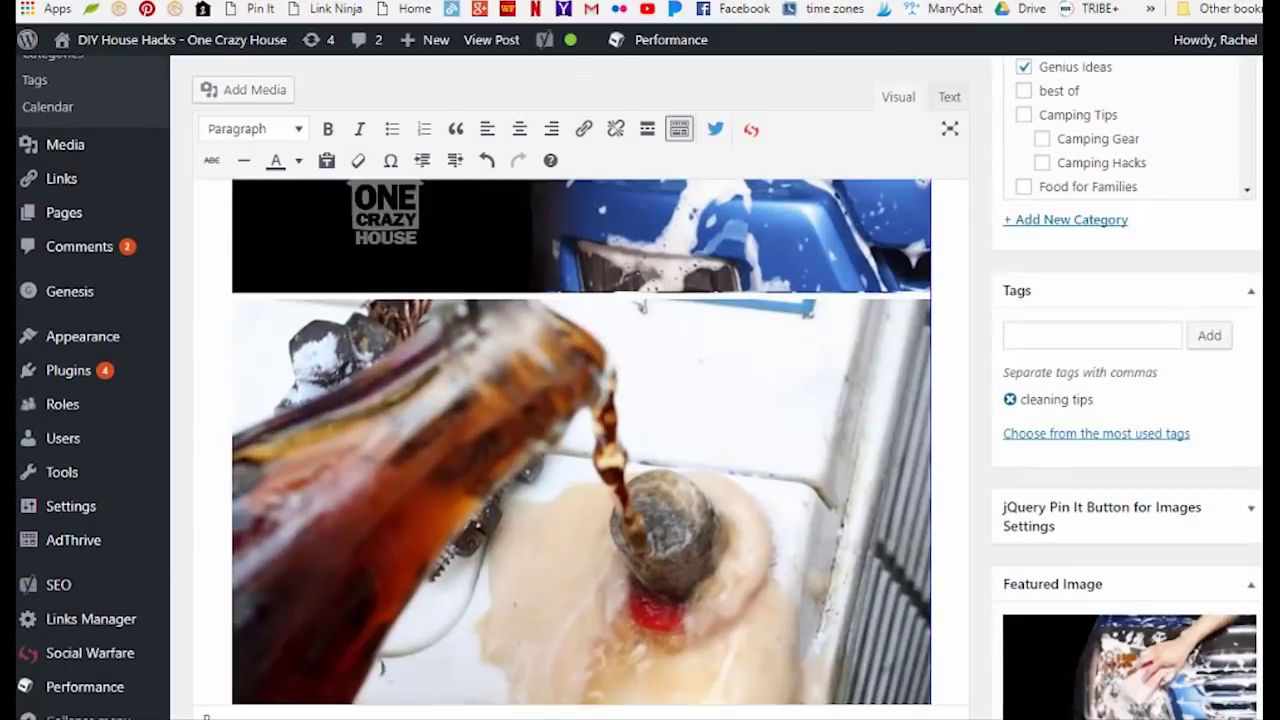
scroll(521, 405, down, 5)
scroll(521, 405, down, 5)
scroll(521, 405, down, 5)
scroll(521, 405, down, 3)
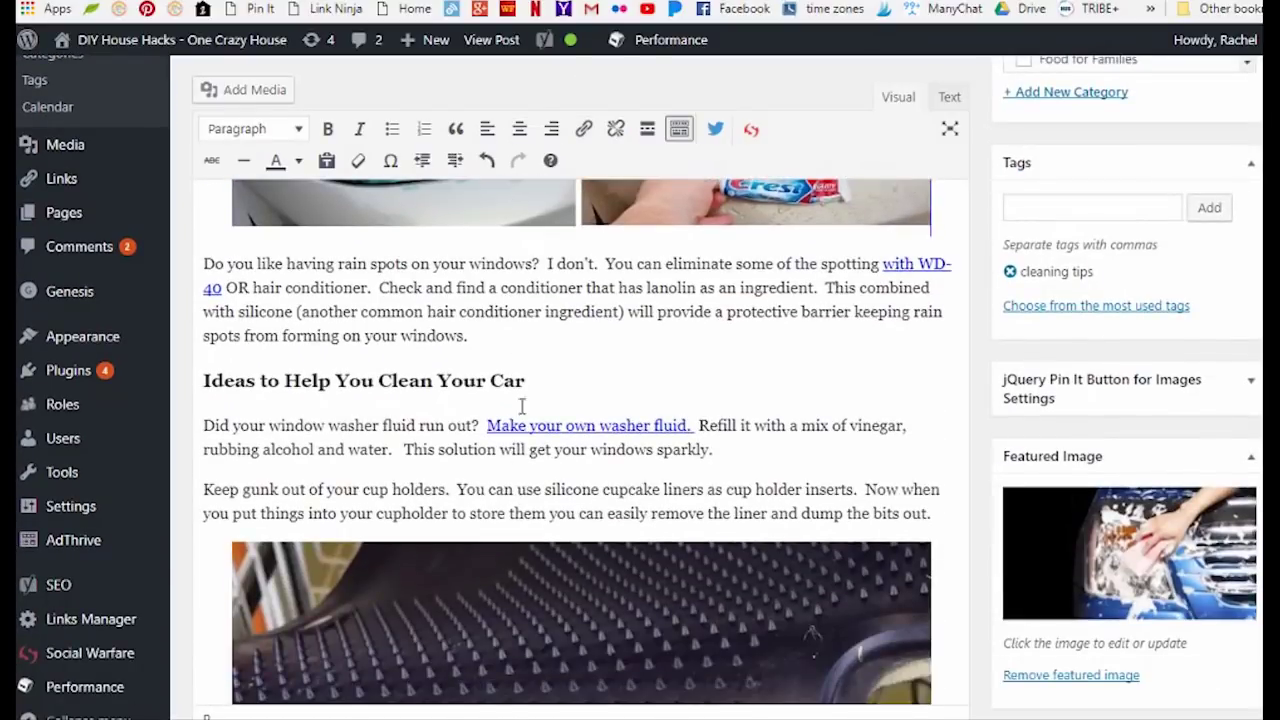
click(522, 337)
key(Return)
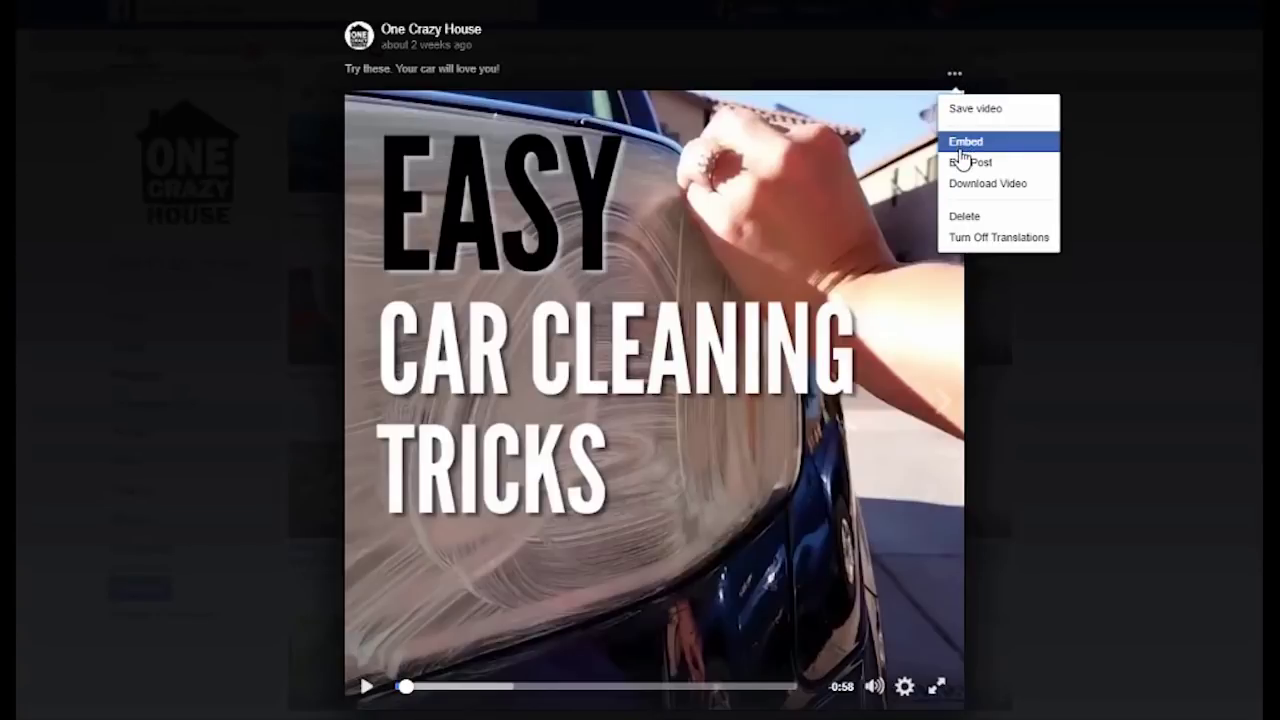
Copy the rubbing-alcohol car-cleaning video's iframe code from Facebook's Embed Video box.
click(963, 150)
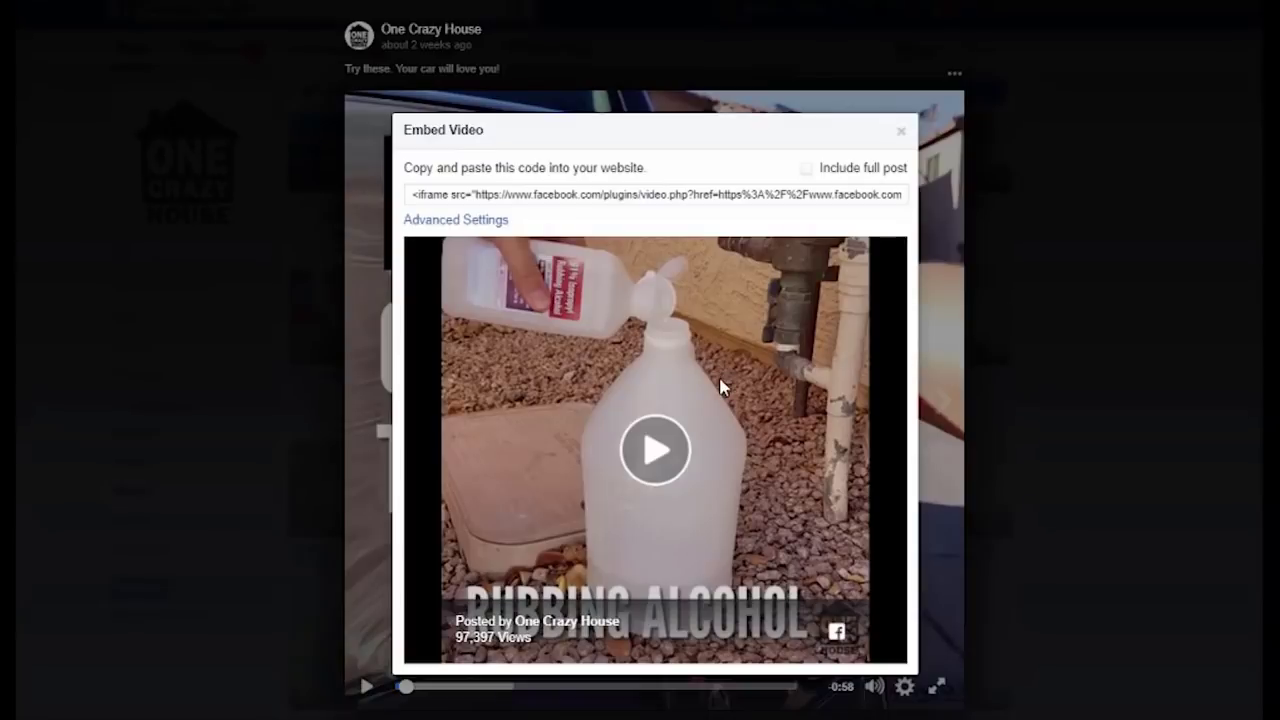
click(546, 198)
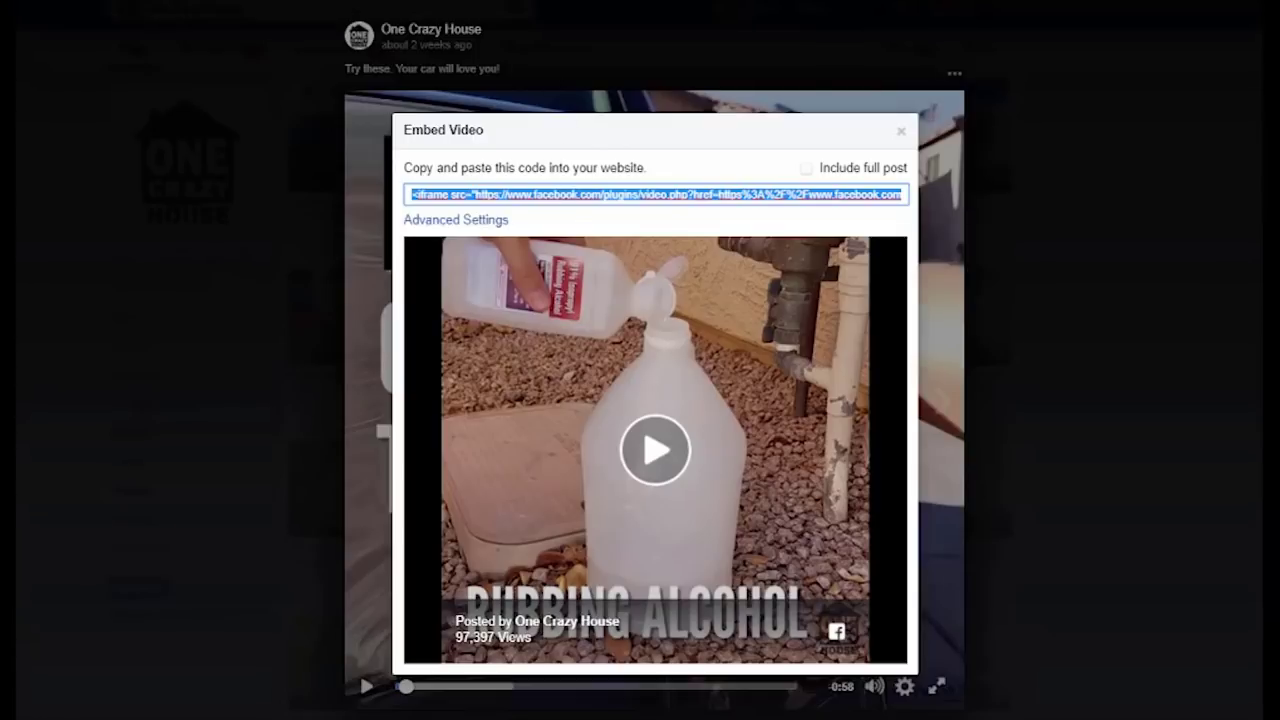
key(alt+Tab)
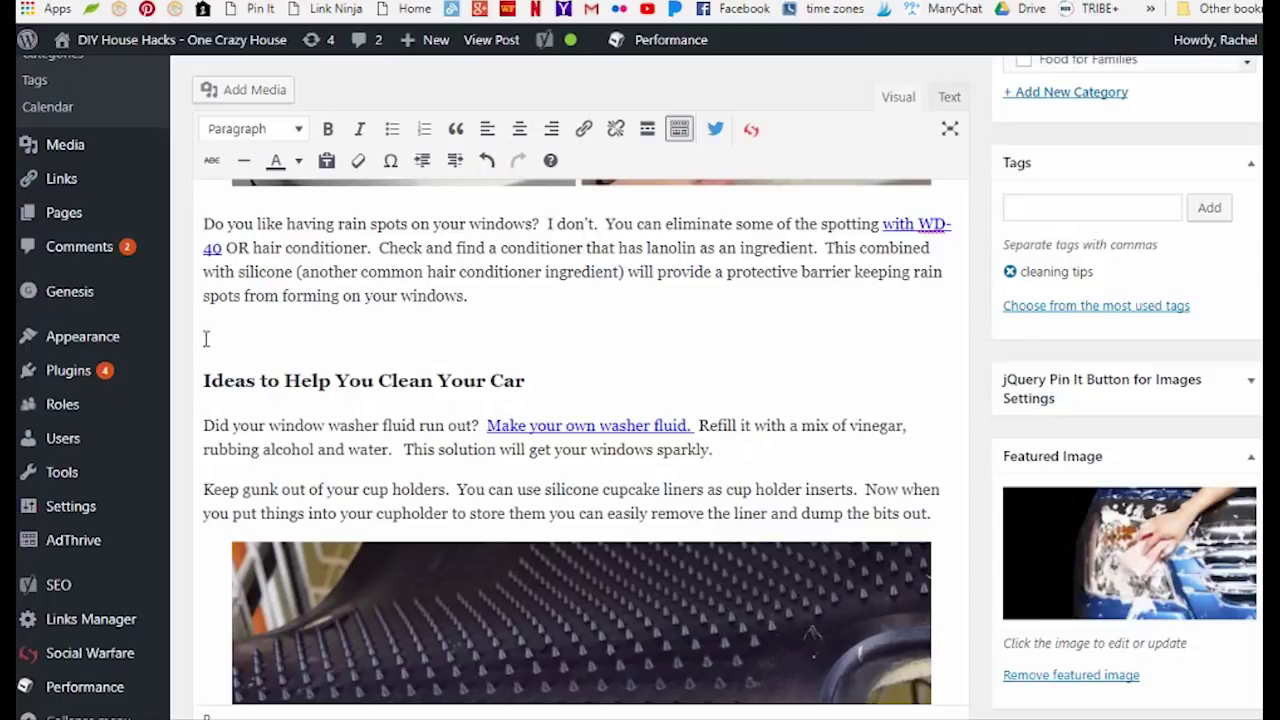
In the Text view, paste the Facebook iframe code below the rain-spots paragraph.
click(948, 97)
scroll(431, 389, down, 5)
scroll(431, 389, down, 3)
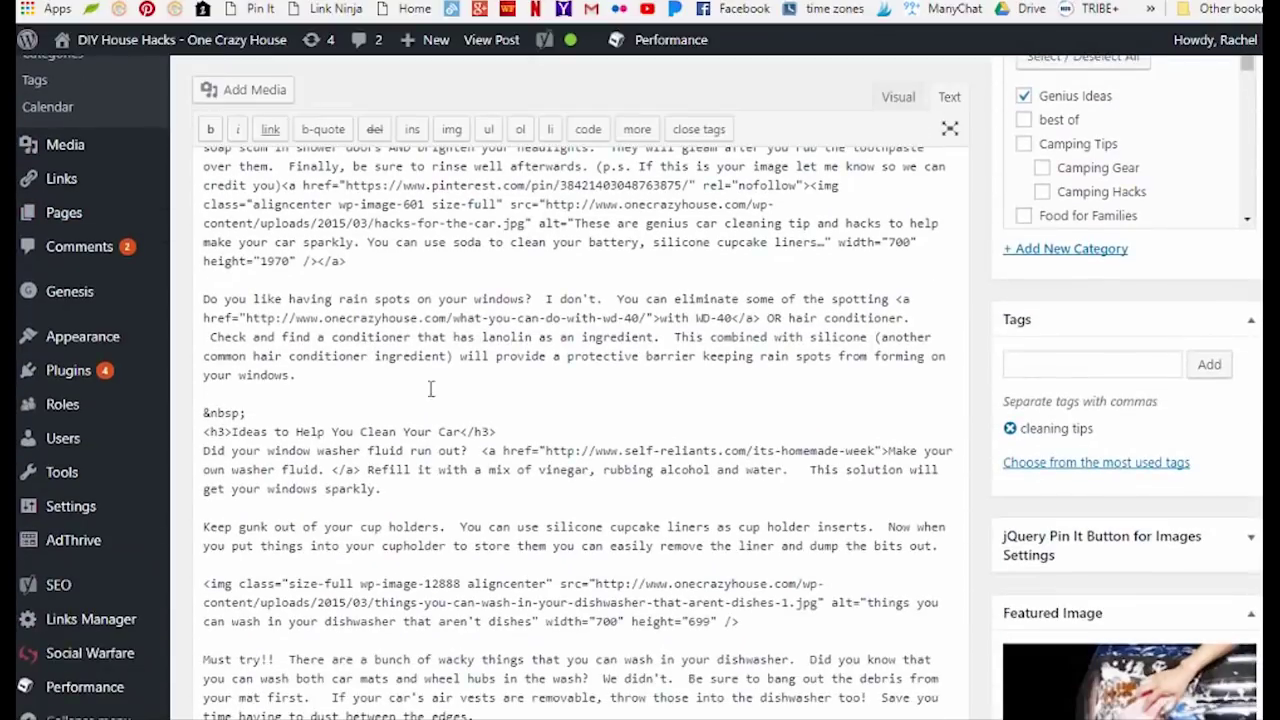
scroll(382, 470, up, 2)
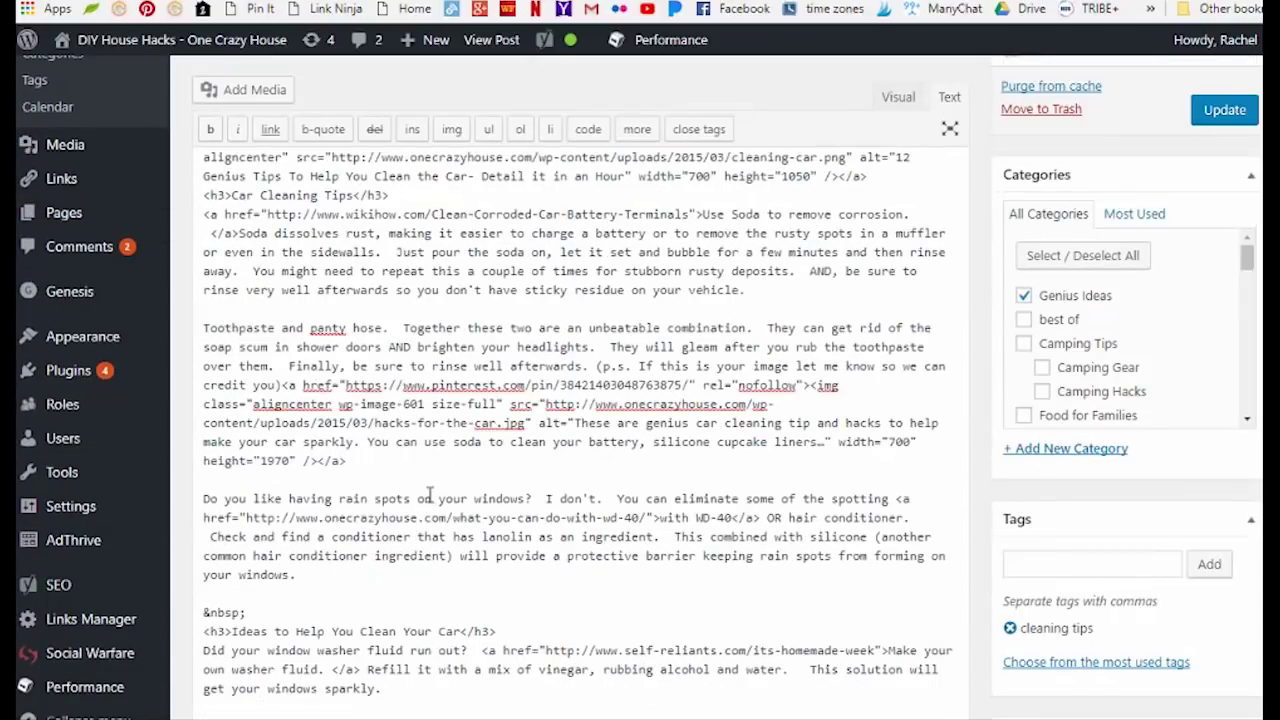
click(443, 474)
key(Return)
key(Return)
scroll(443, 474, down, 1)
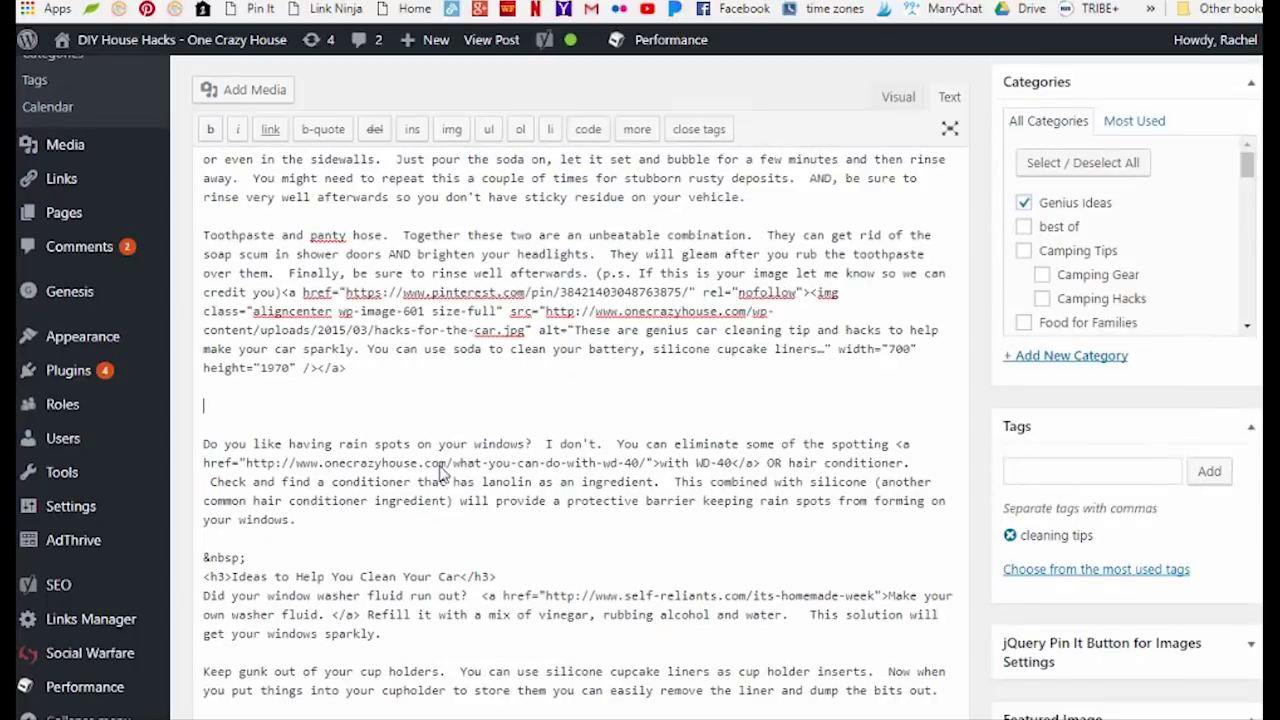
key(BackSpace)
key(BackSpace)
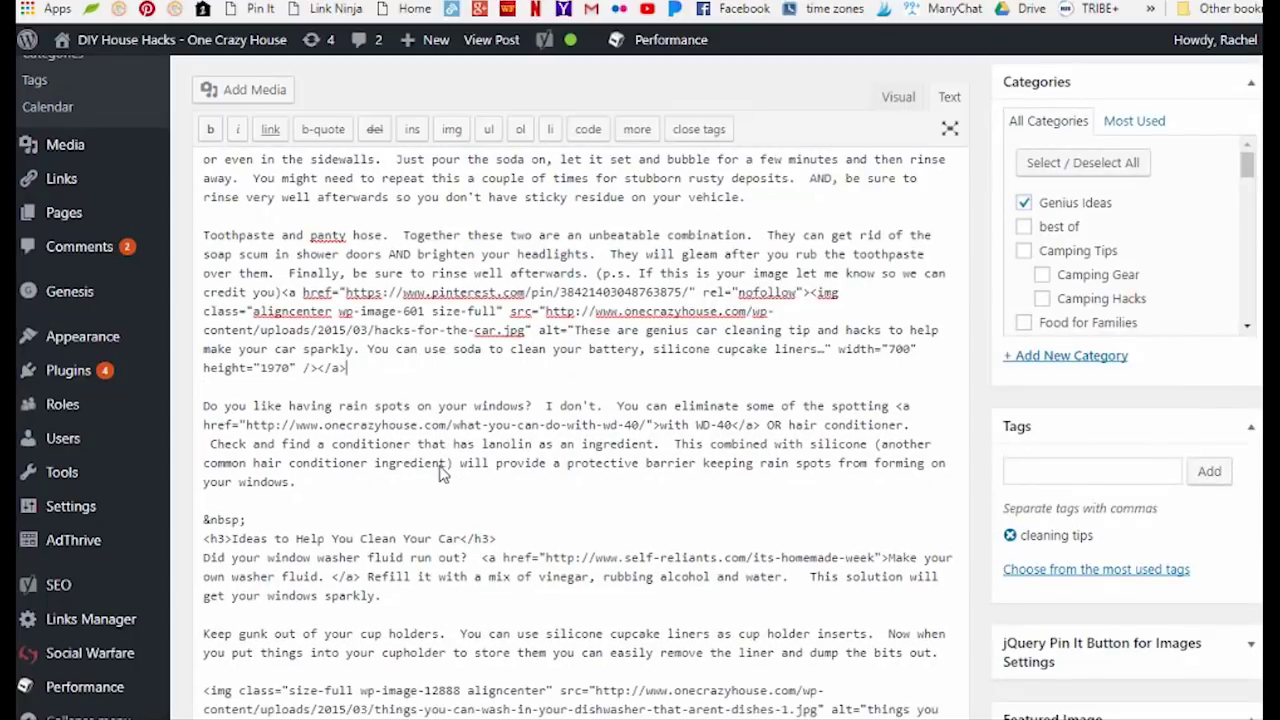
key(Down)
key(Down)
key(Down)
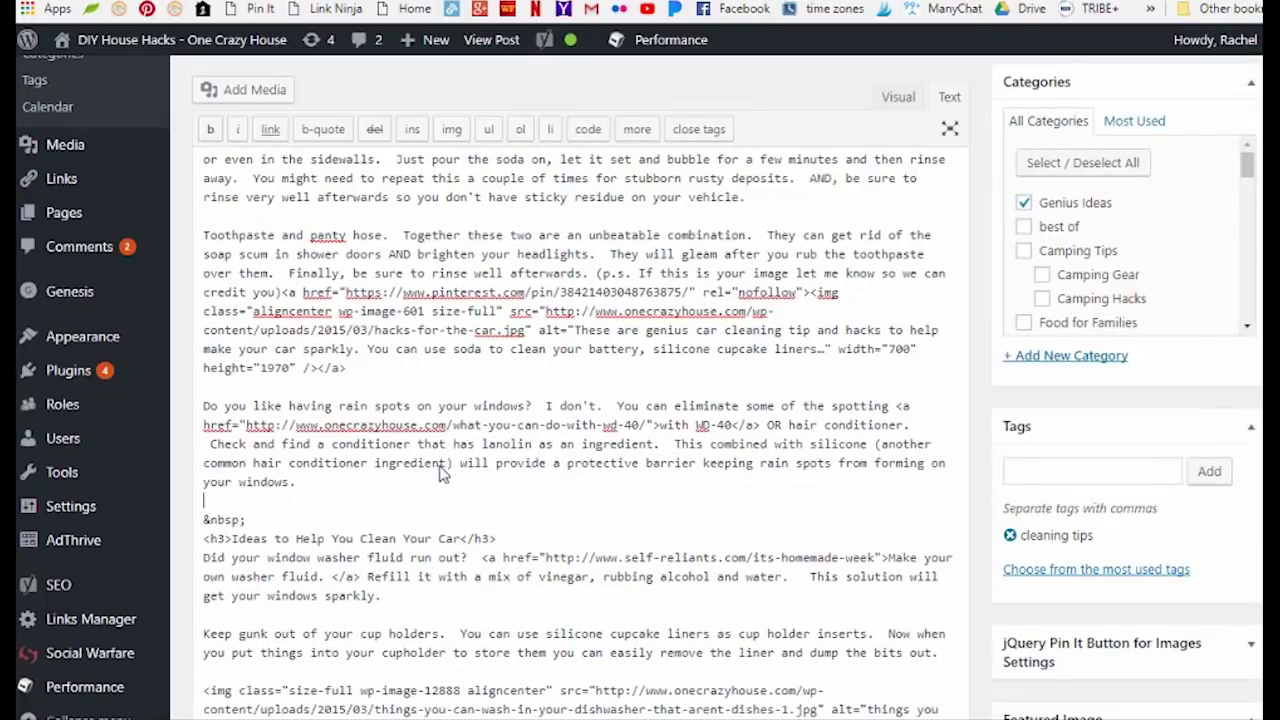
key(Return)
key(ctrl+v)
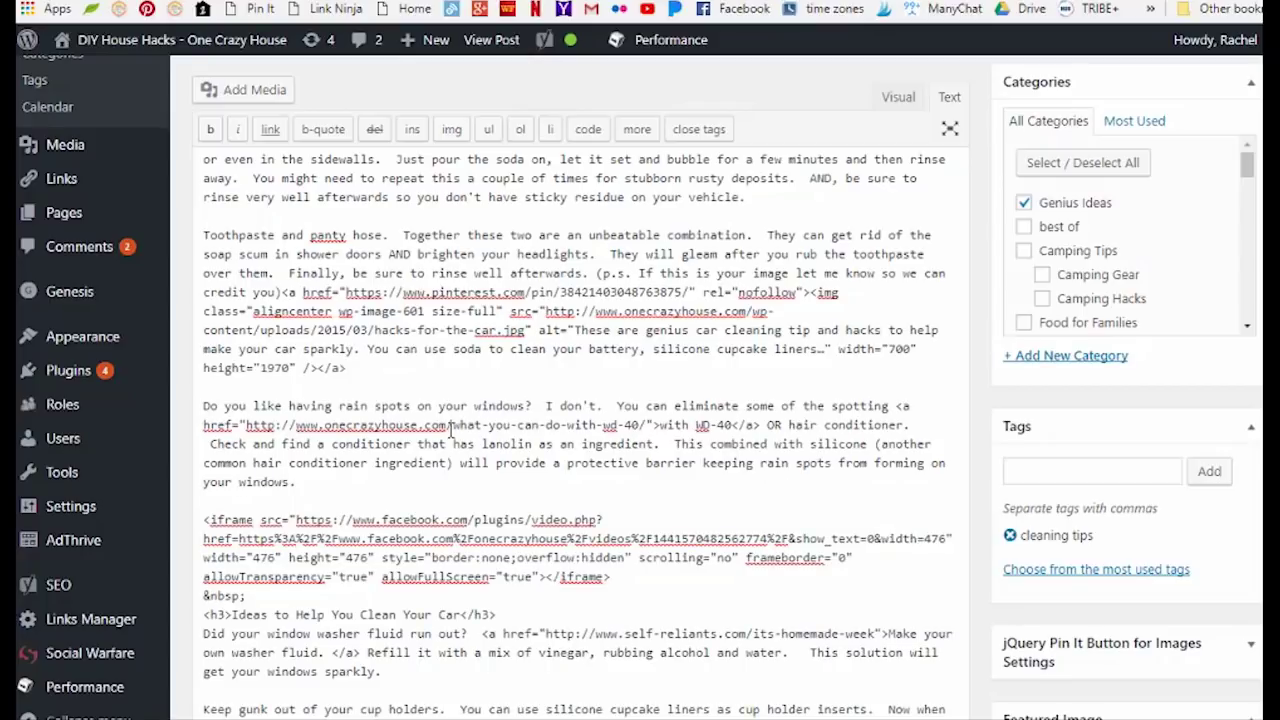
Update the Genius Car Cleaning Tips post and open its live page.
drag(201, 520, 281, 519)
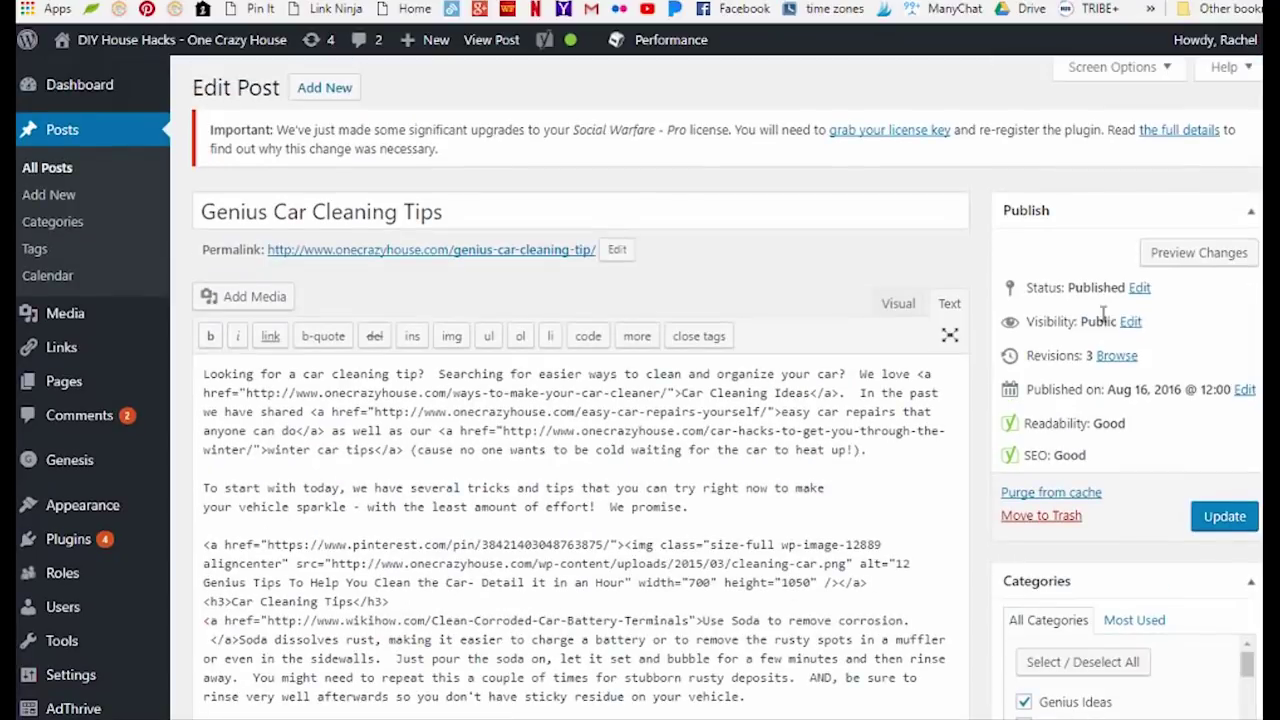
click(1224, 516)
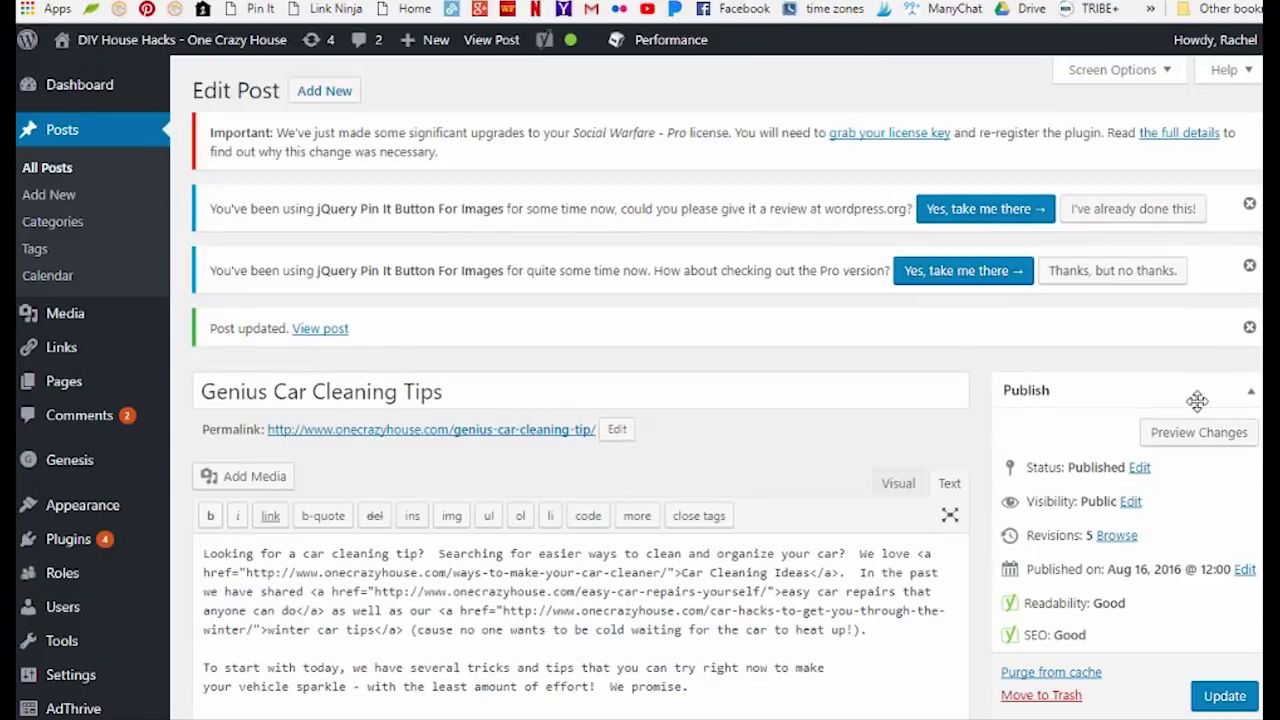
click(1195, 400)
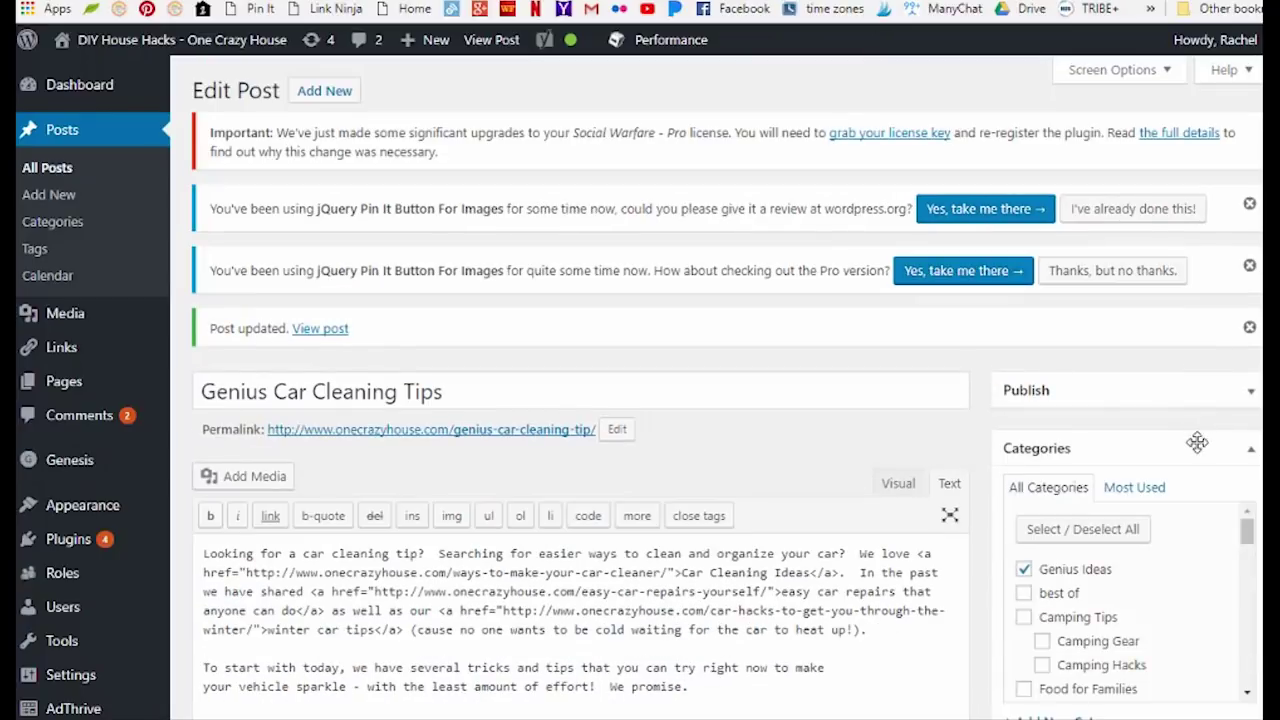
click(350, 428)
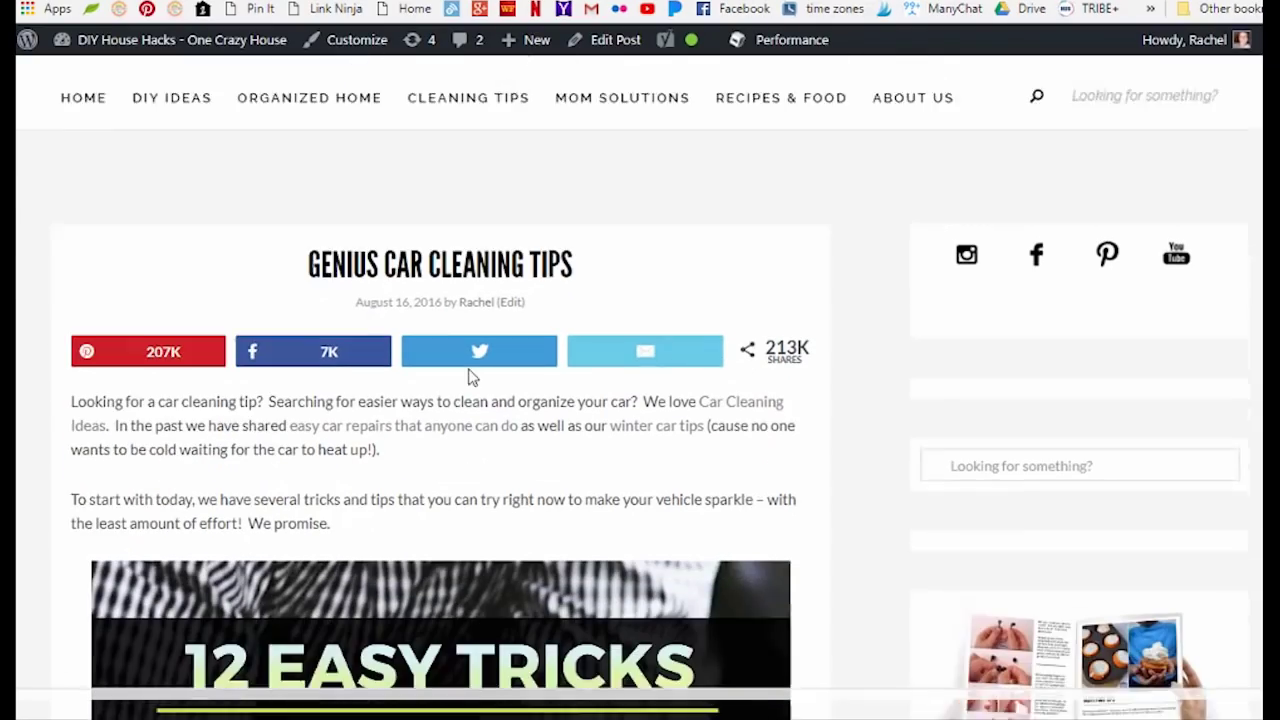
Scroll the live post down to the embedded rubbing-alcohol video above the car-cleaning ideas heading.
scroll(472, 377, down, 2)
scroll(471, 371, down, 5)
scroll(471, 371, down, 3)
scroll(470, 365, down, 5)
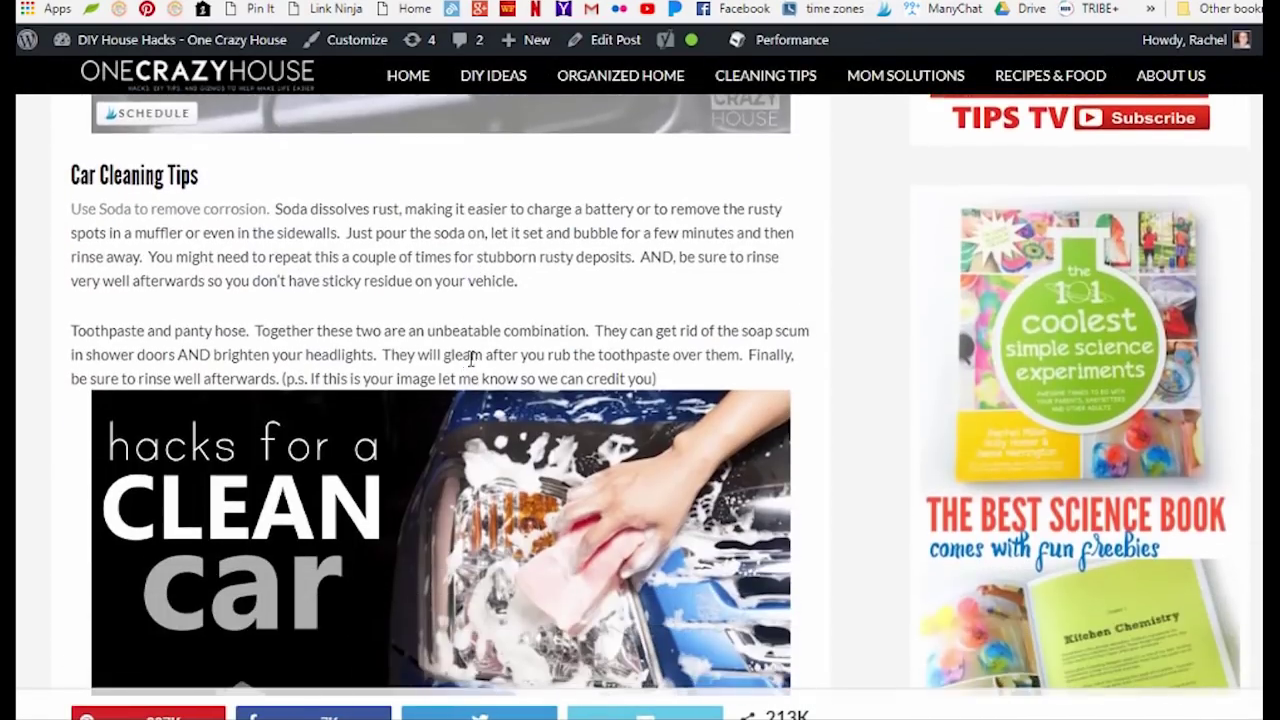
scroll(471, 357, down, 4)
scroll(471, 334, down, 4)
scroll(471, 334, down, 4)
scroll(474, 330, down, 3)
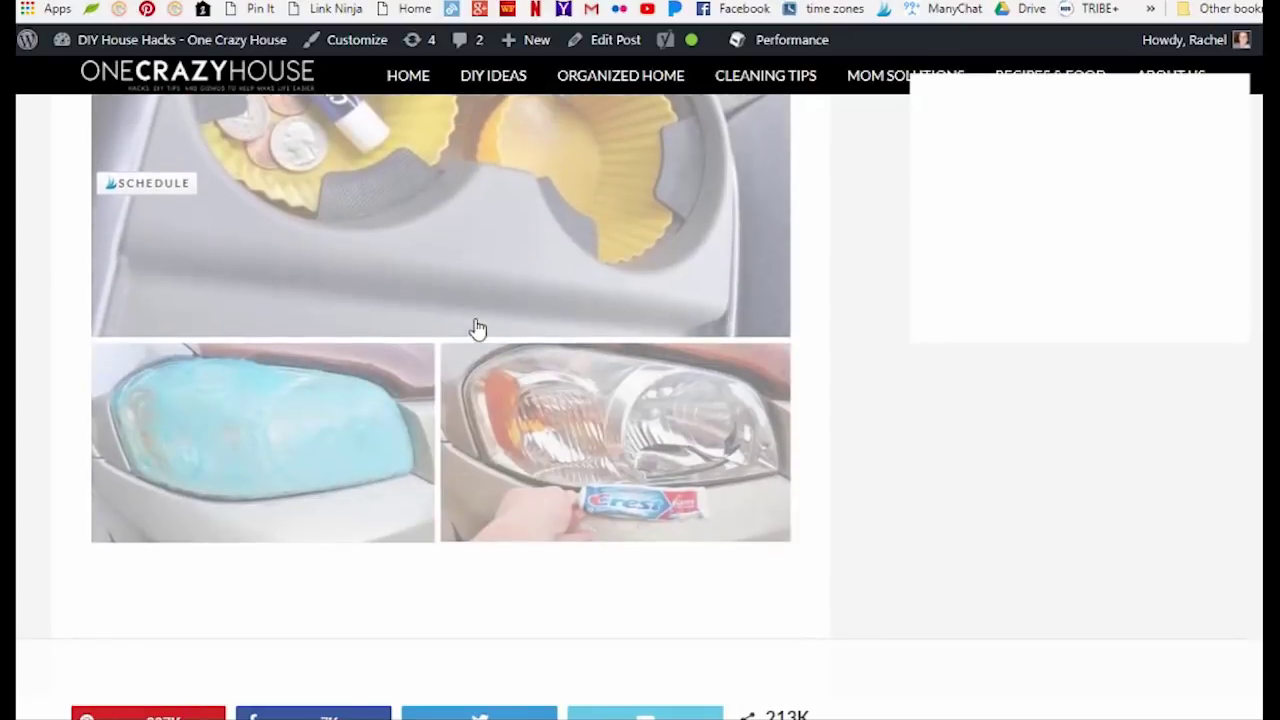
scroll(474, 327, down, 4)
scroll(600, 450, down, 4)
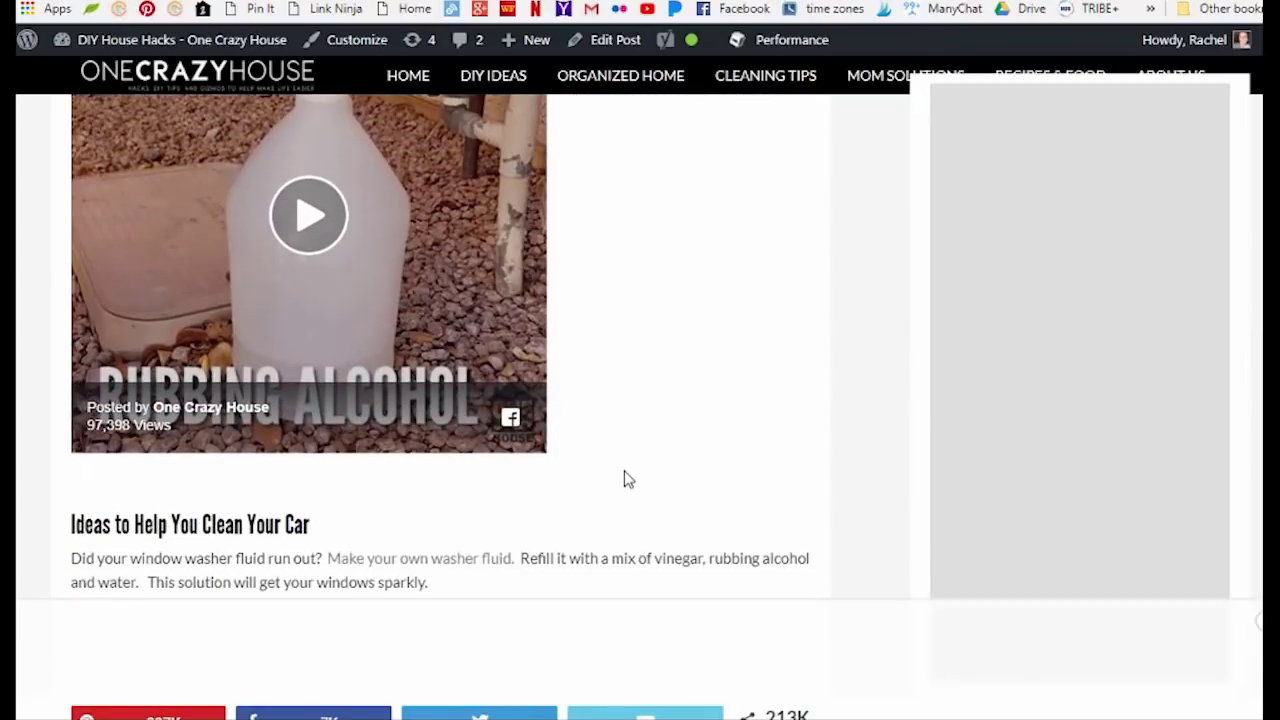
scroll(626, 485, up, 2)
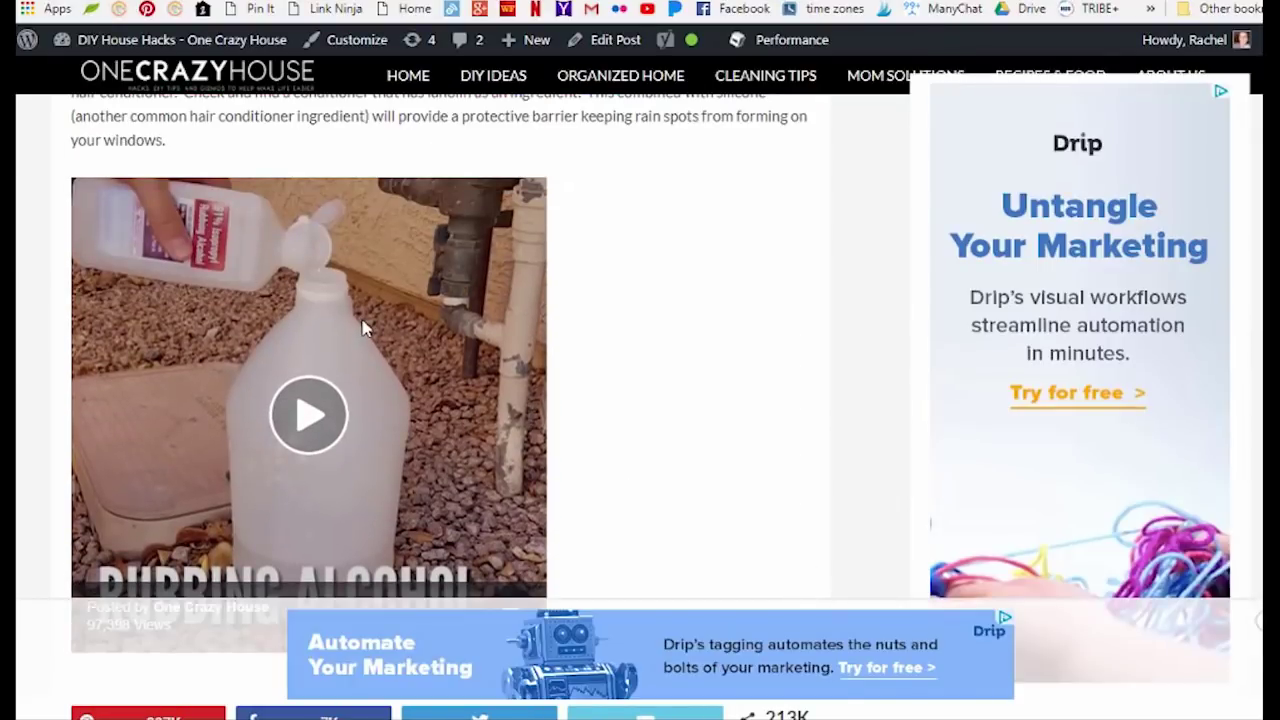